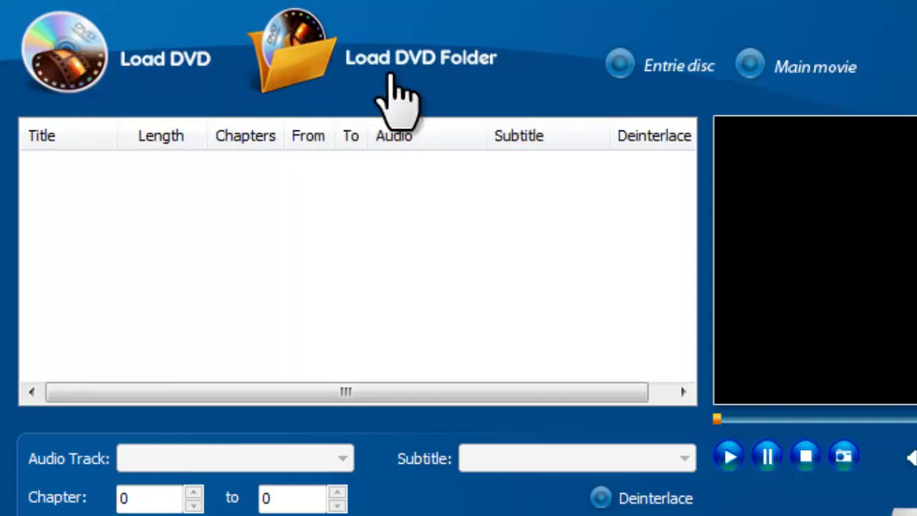
- Load the HARRY_POTTER_5_ORDER_PHOENIX disc from drive F:, switch to Main movie, and check the additional titles
left_click(159, 78)
left_click(159, 117)
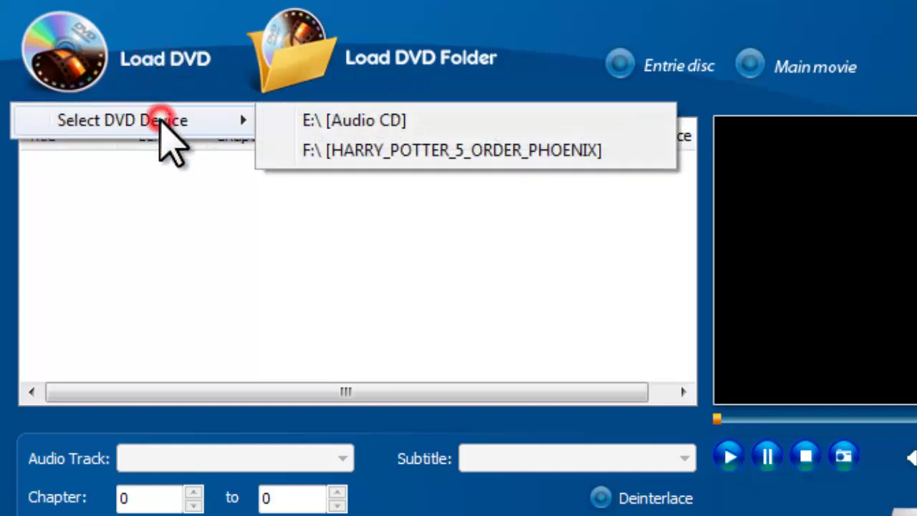
left_click(328, 151)
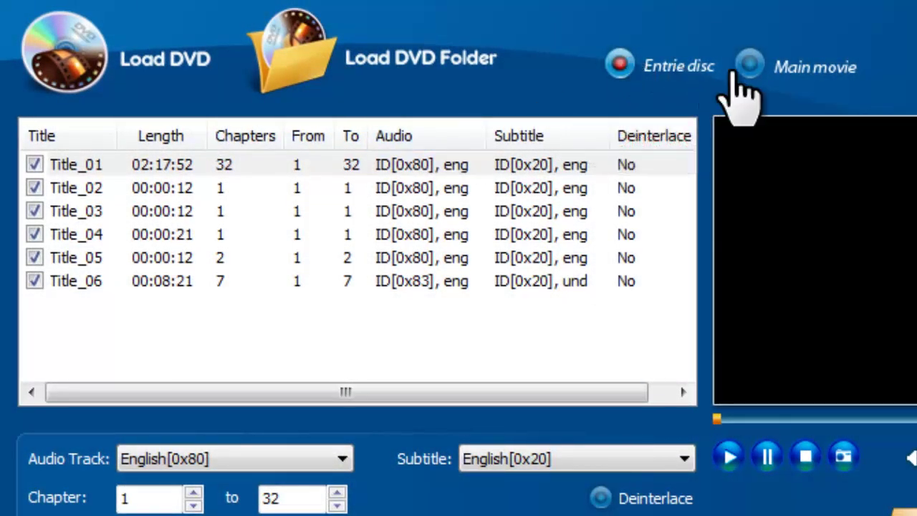
left_click(749, 66)
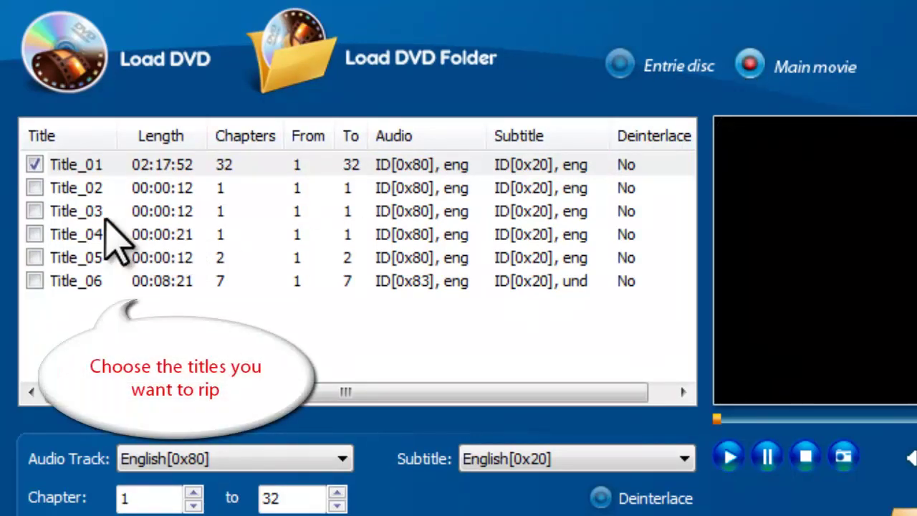
left_click(35, 188)
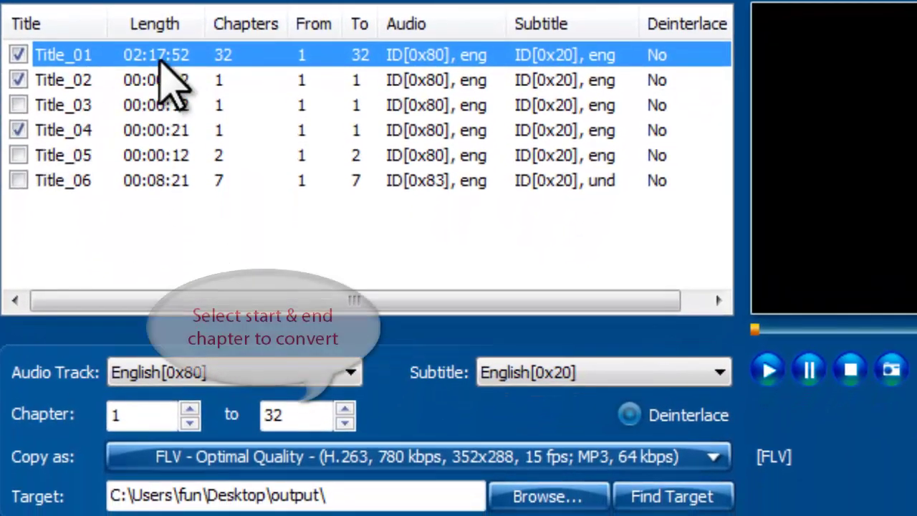
- Limit Title_01 to chapters 1–2 with English audio and English subtitles
double_click(140, 419)
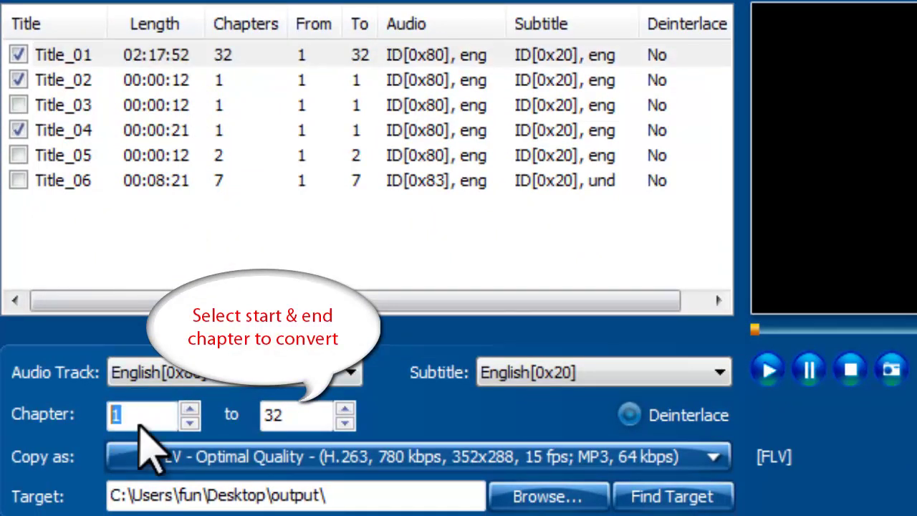
left_click_drag(318, 414, 266, 416)
type("2")
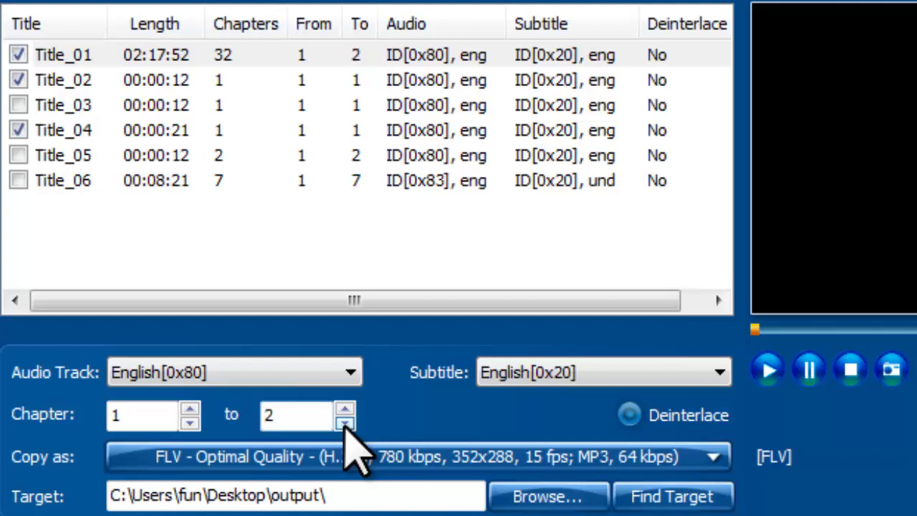
left_click(350, 371)
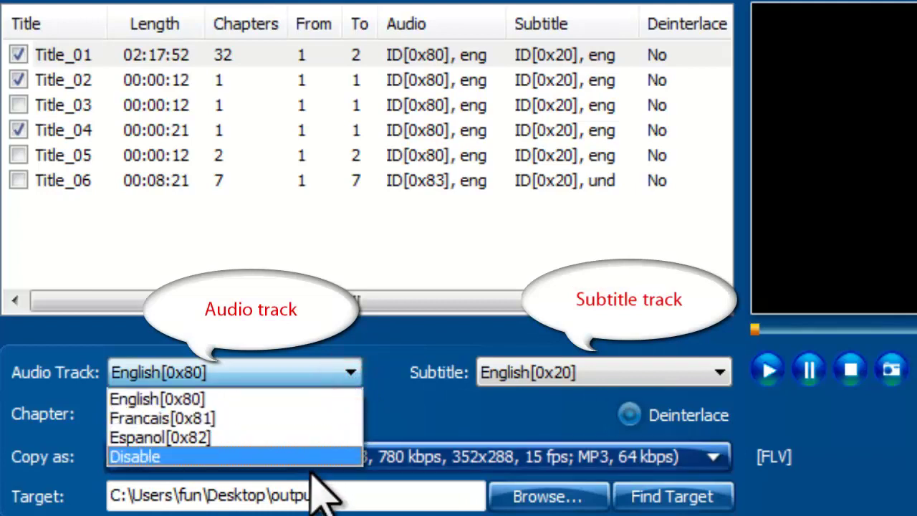
left_click(304, 399)
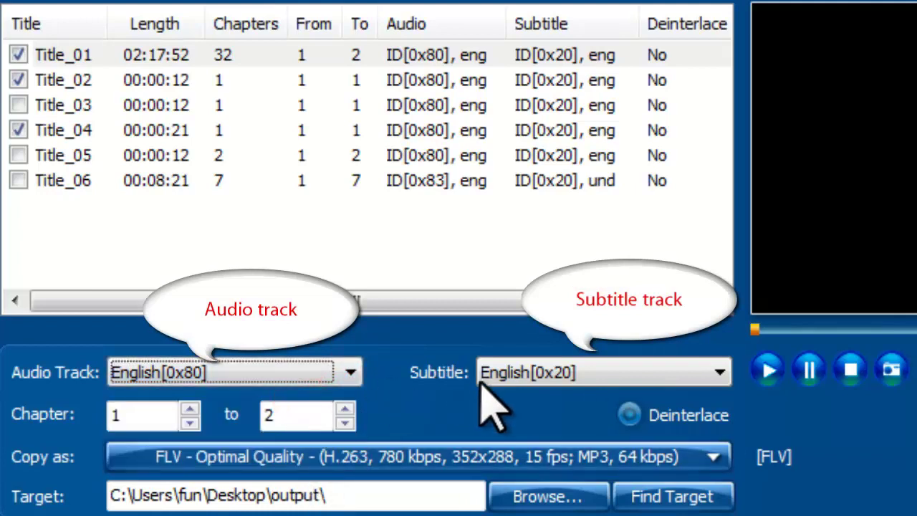
left_click(501, 372)
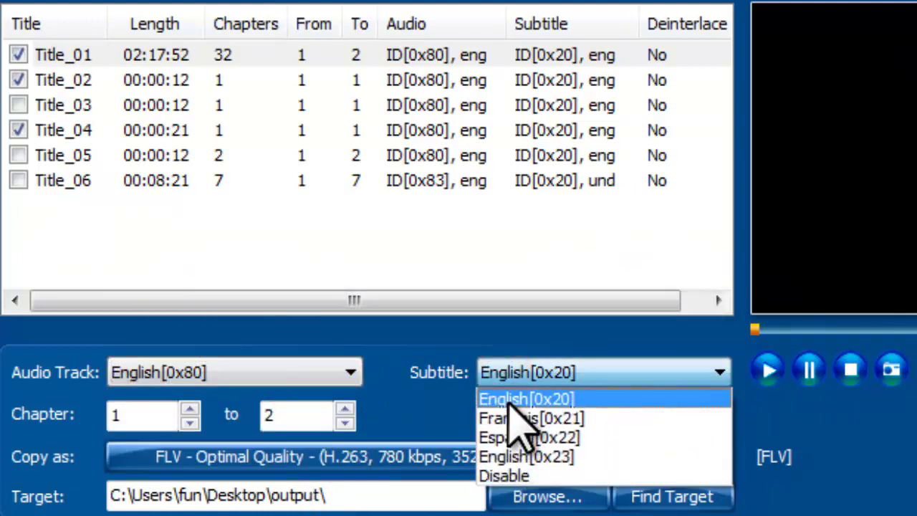
left_click(508, 403)
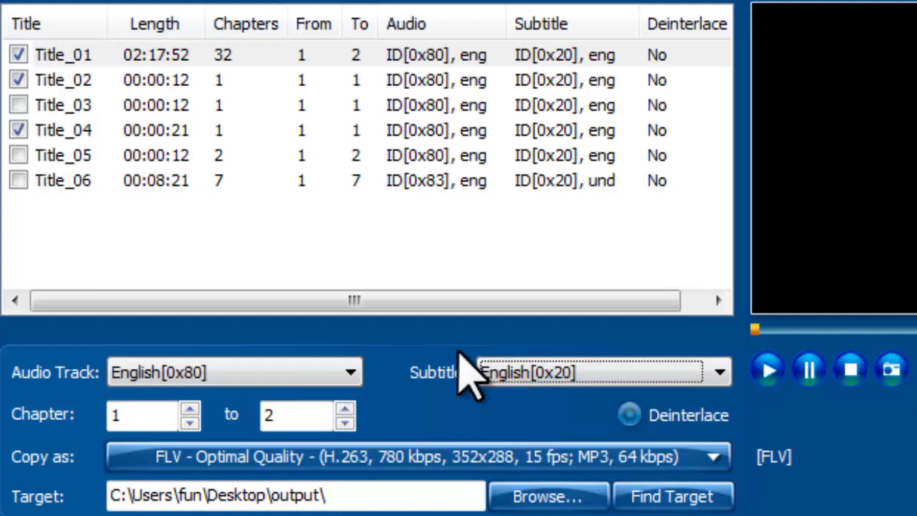
- Keep English audio and English subtitles for Title_02
left_click(289, 81)
left_click(309, 369)
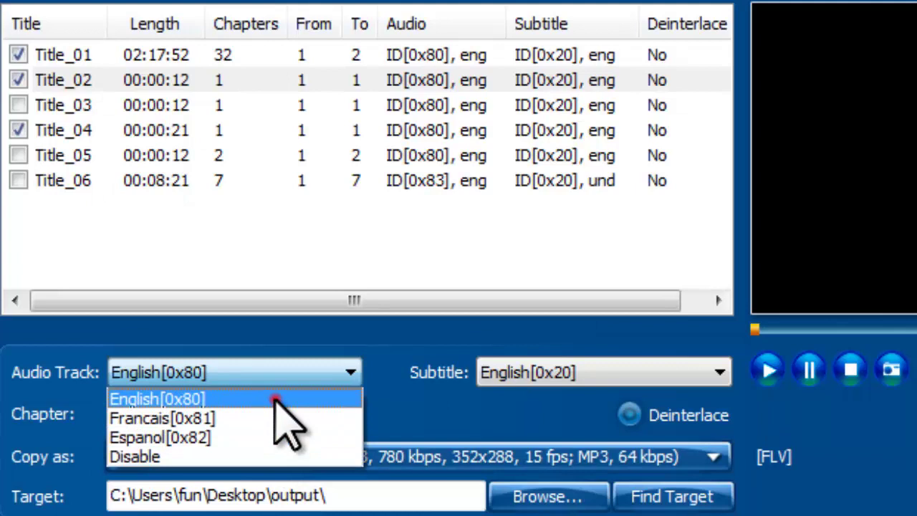
left_click(276, 401)
left_click(514, 379)
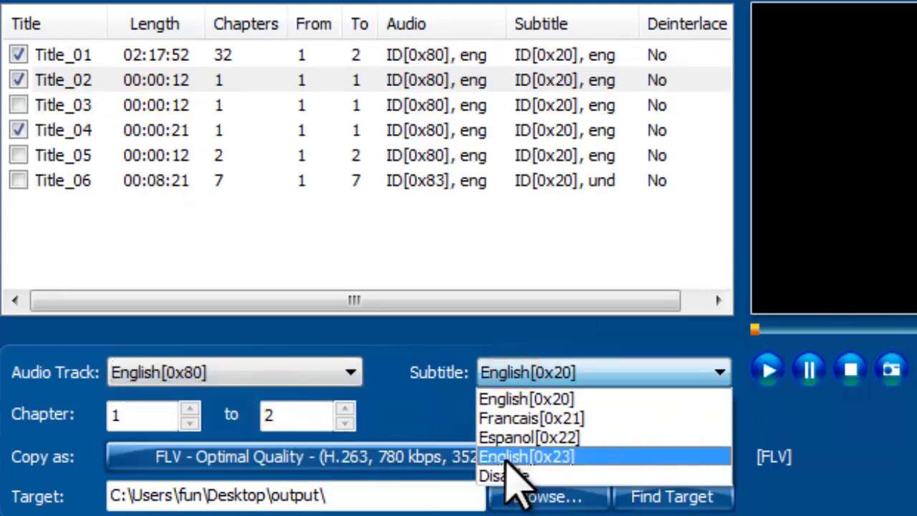
left_click(506, 396)
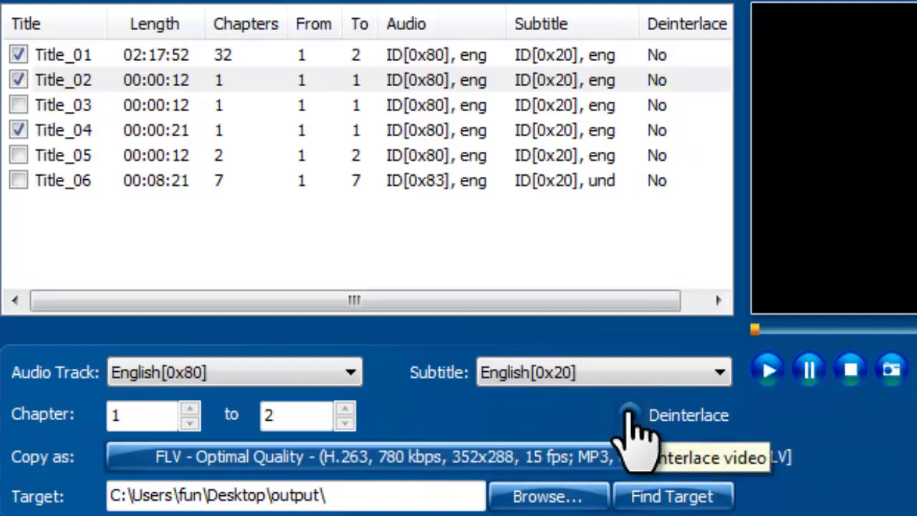
- Disable the audio track and subtitles for Title_04
left_click(153, 132)
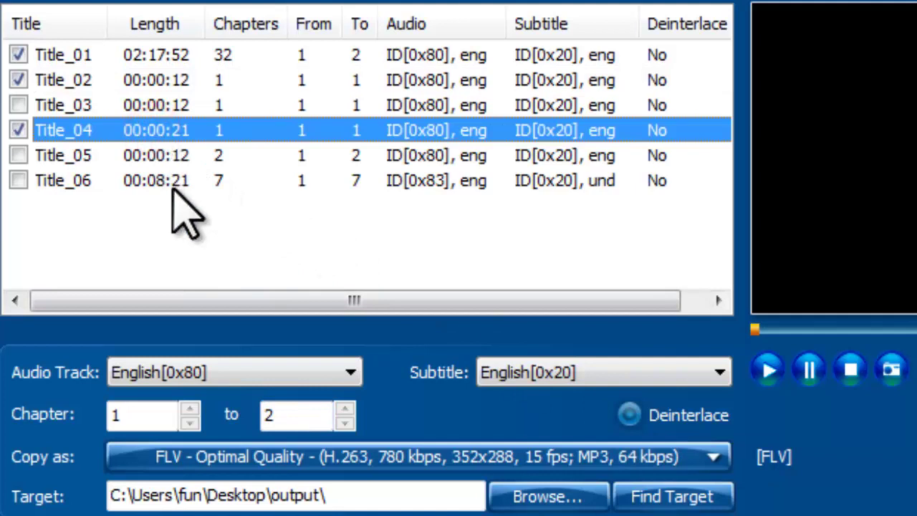
left_click(257, 371)
left_click(246, 458)
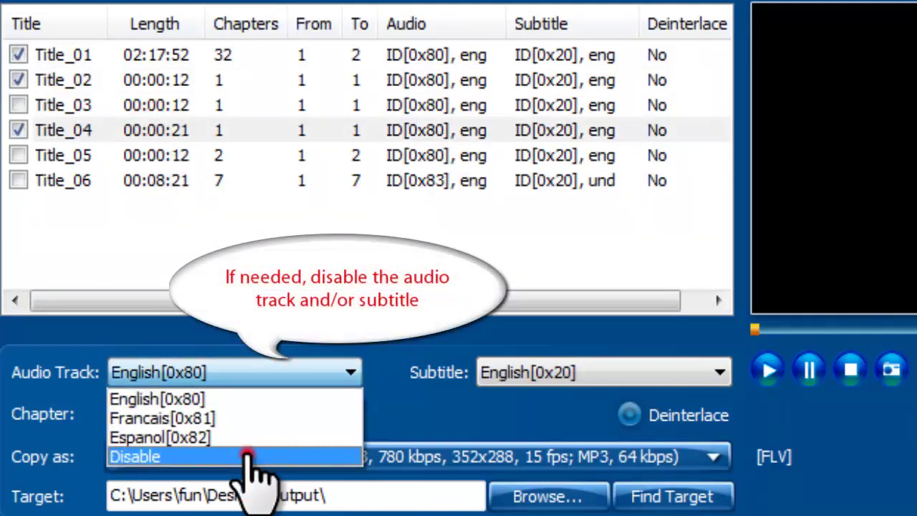
left_click(528, 373)
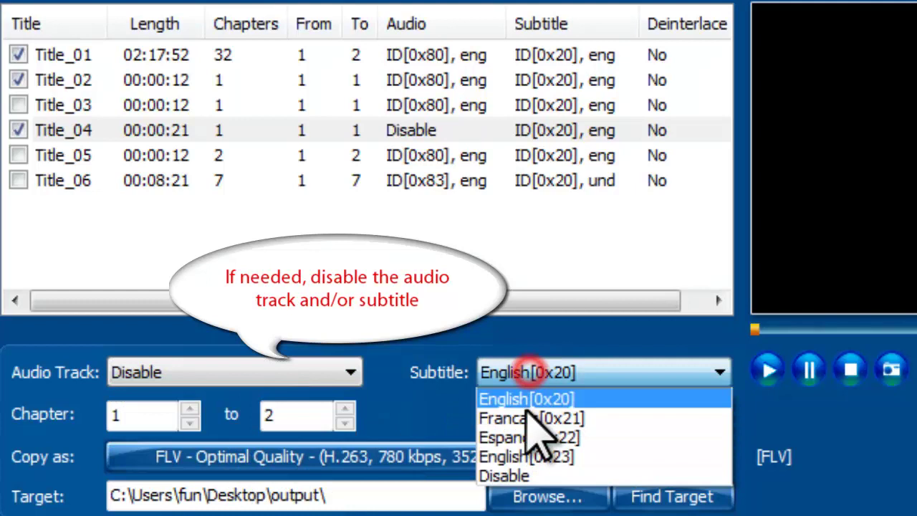
left_click(515, 471)
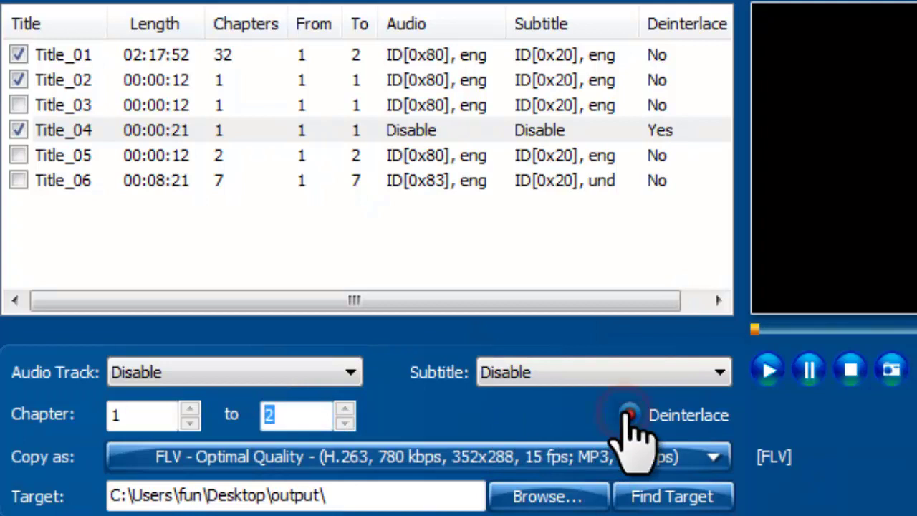
- Preview Title_01, jumping ahead in the movie and raising the playback volume
left_click(468, 241)
left_click(448, 55)
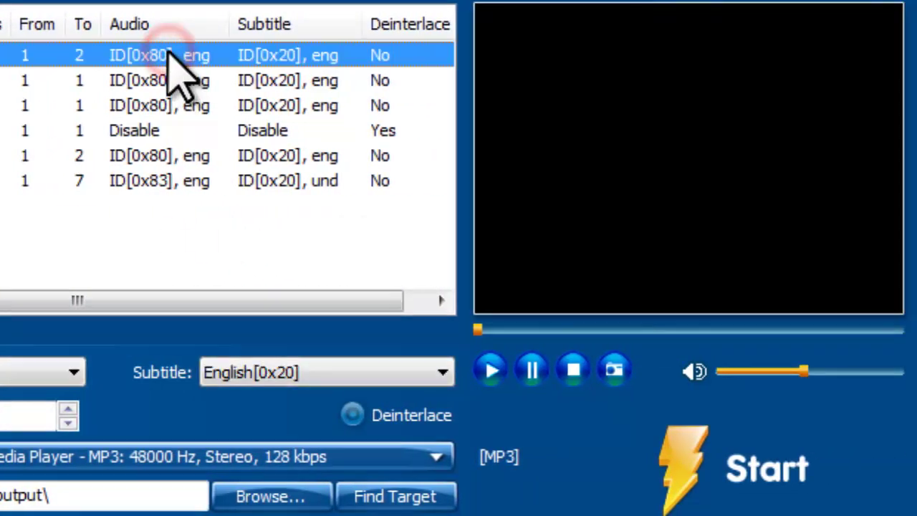
left_click(490, 371)
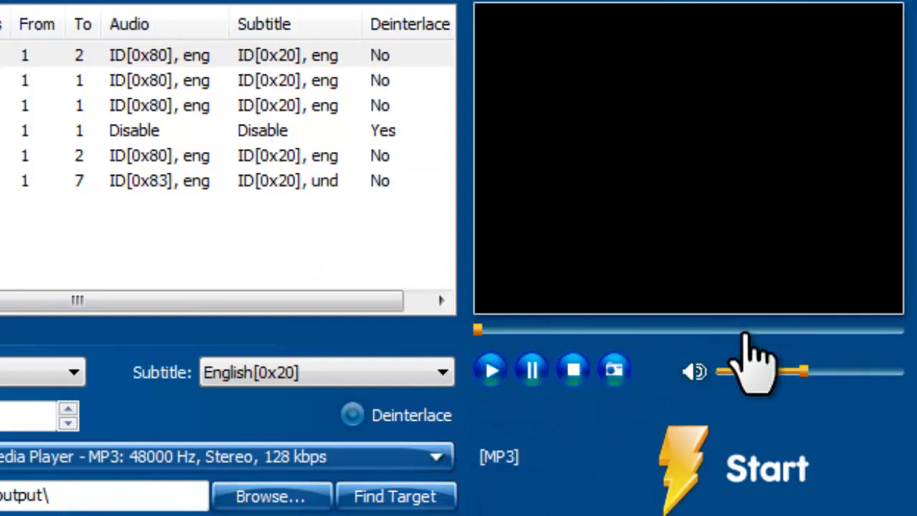
left_click(745, 330)
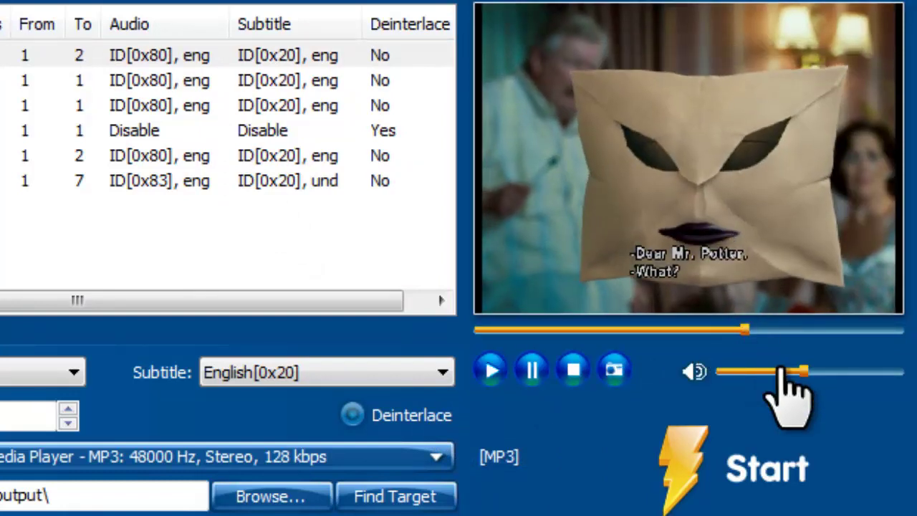
left_click_drag(798, 372, 844, 372)
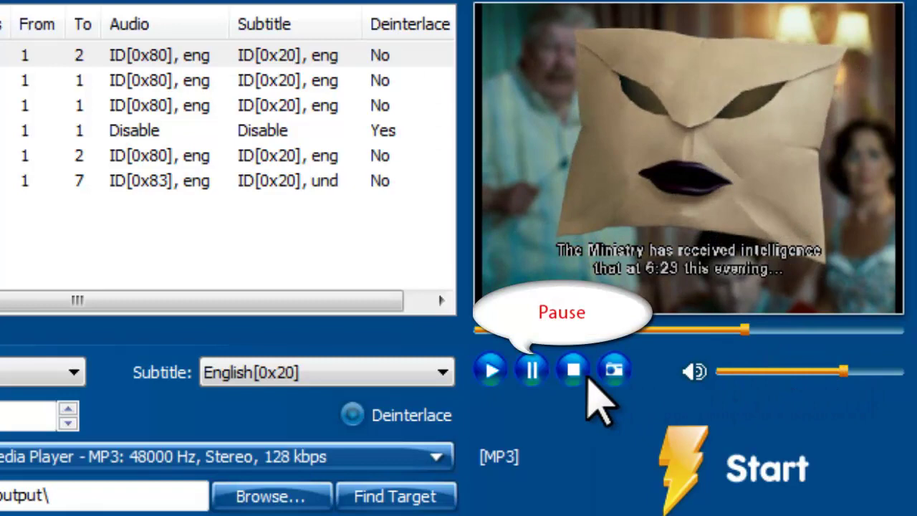
- Pause the preview and save a snapshot of the frame as JPEG image '1' on the Desktop
left_click(534, 370)
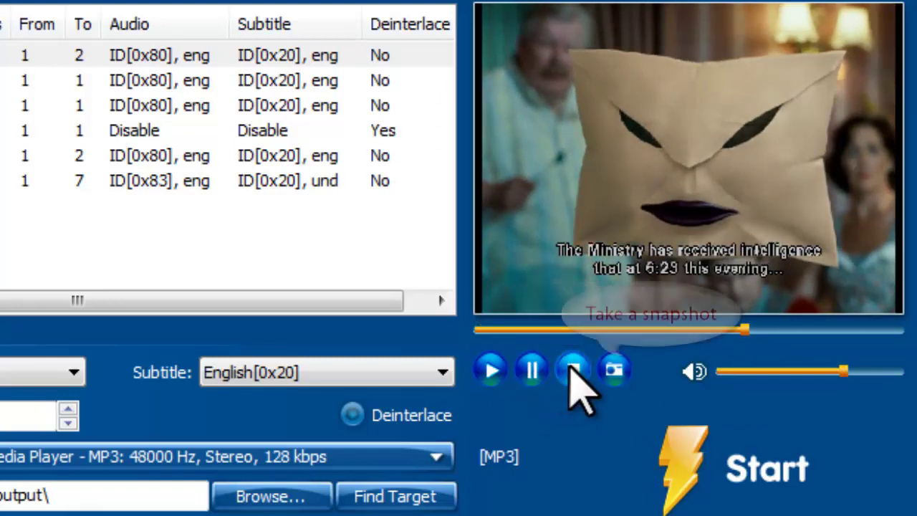
left_click(613, 371)
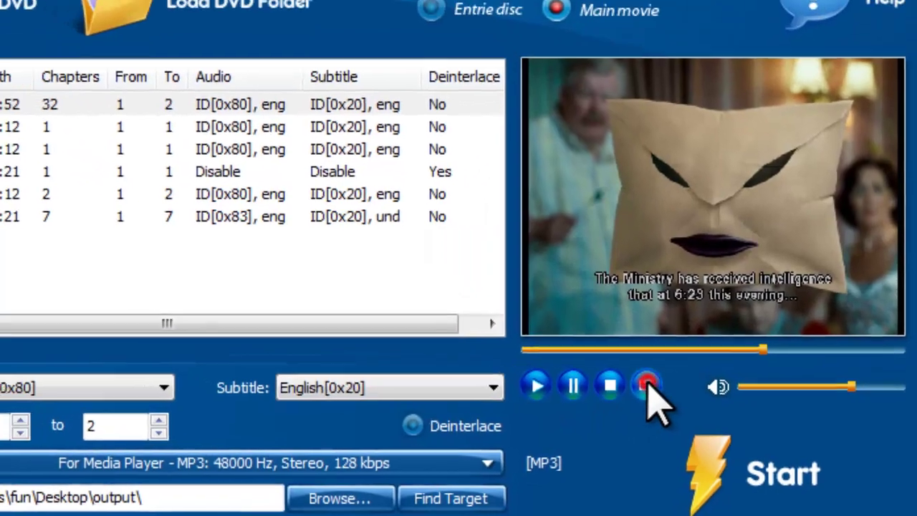
left_click(647, 385)
type("1")
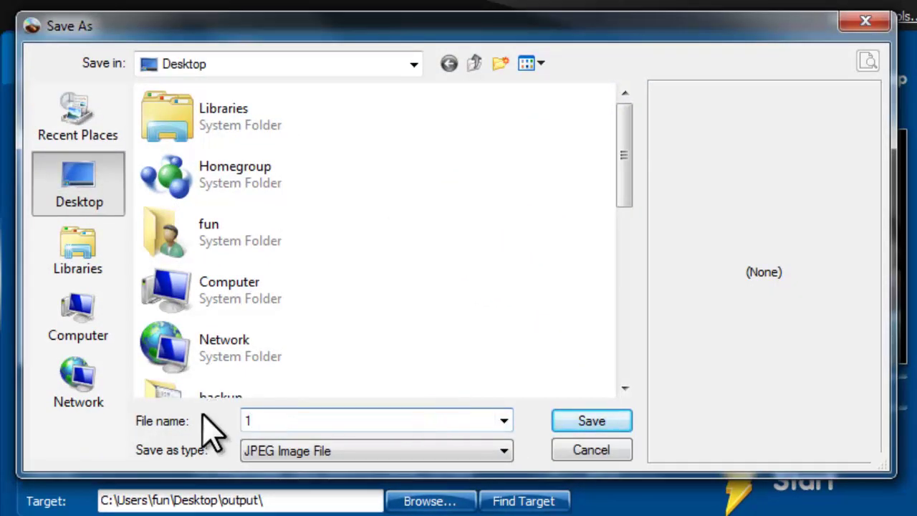
left_click(335, 451)
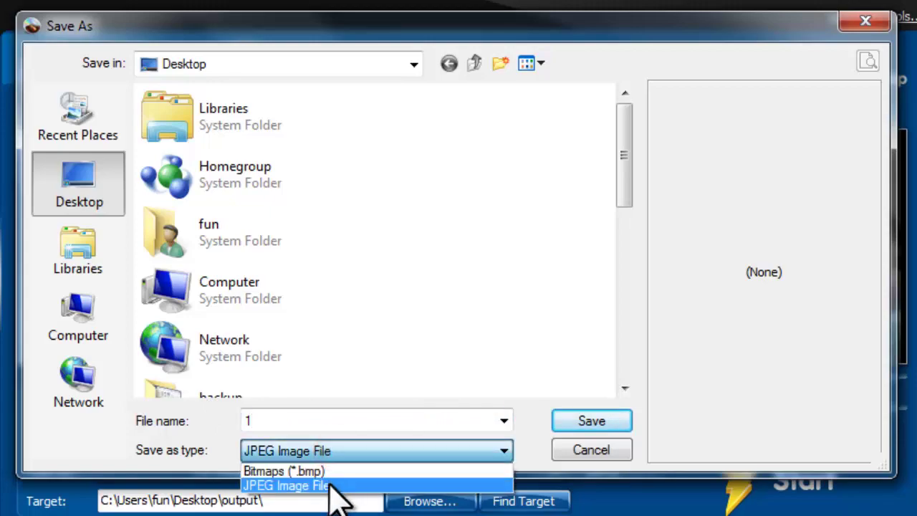
left_click(331, 486)
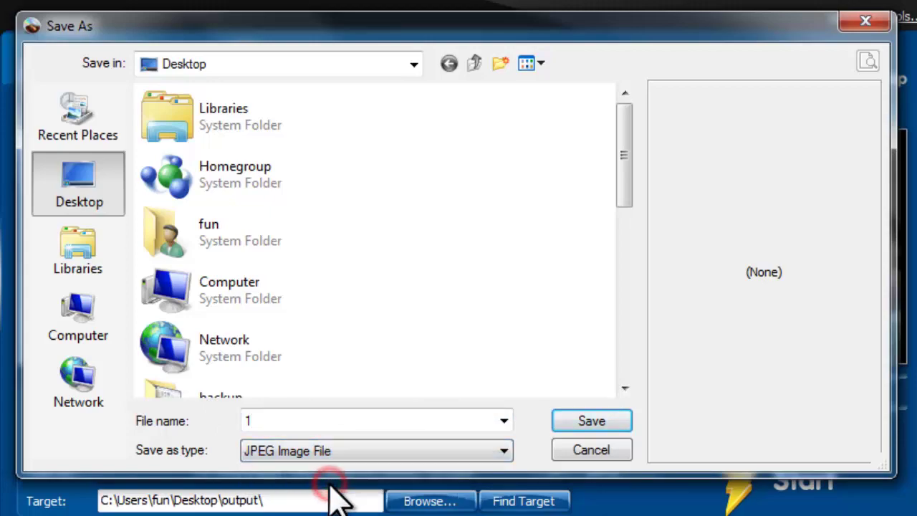
left_click(584, 421)
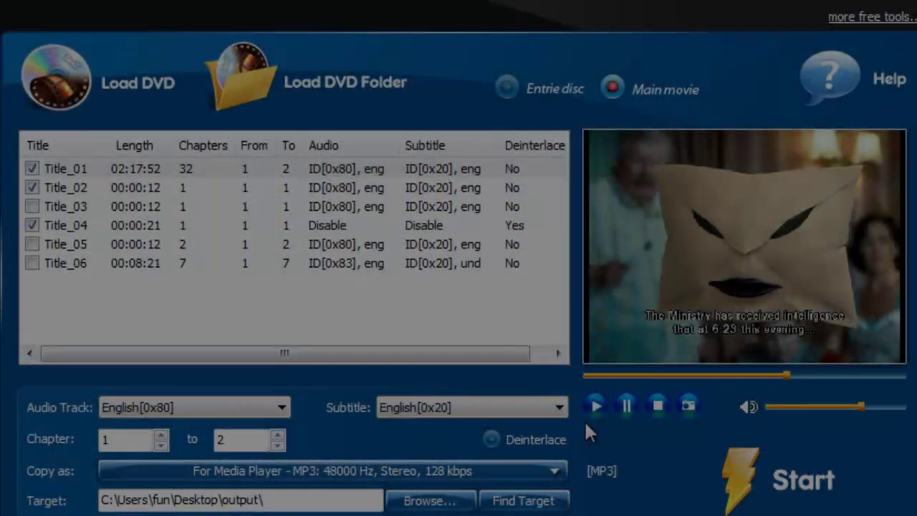
- Browse the Video, Devices and Audio output formats, try WAV, and settle on MP3
left_click(554, 471)
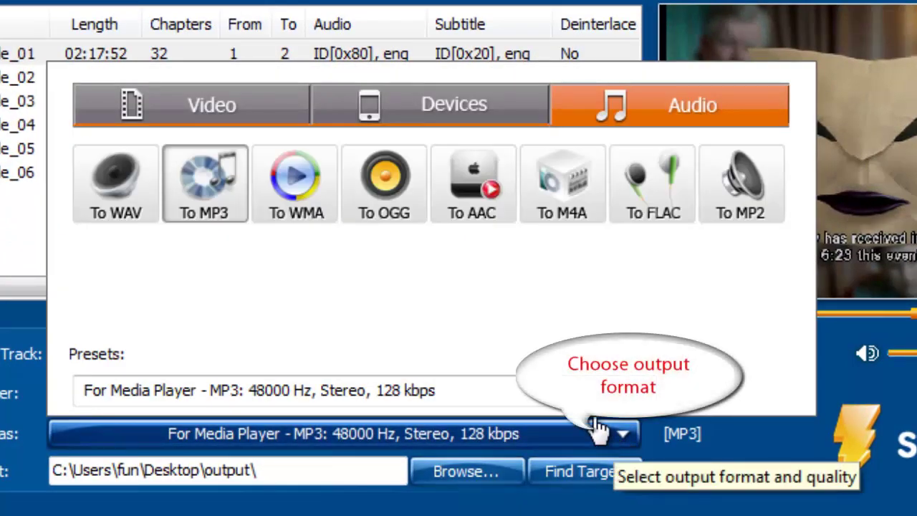
left_click(201, 104)
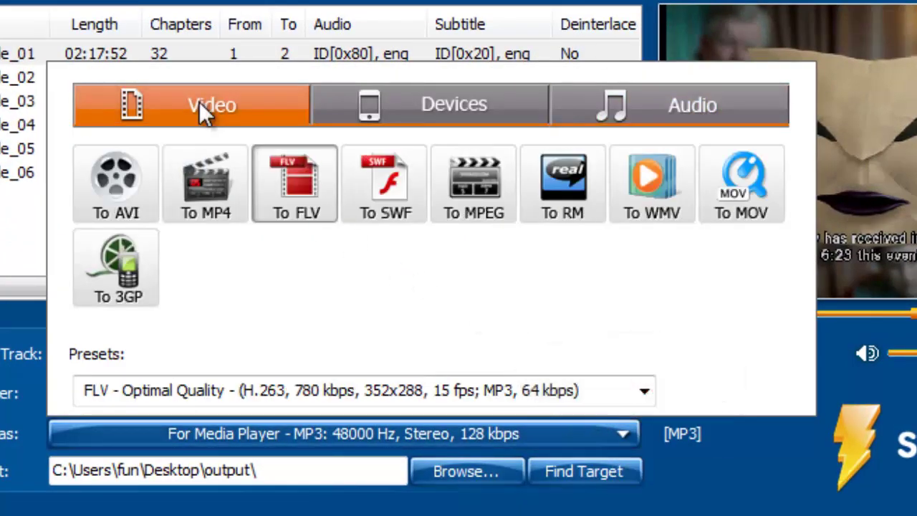
left_click(446, 108)
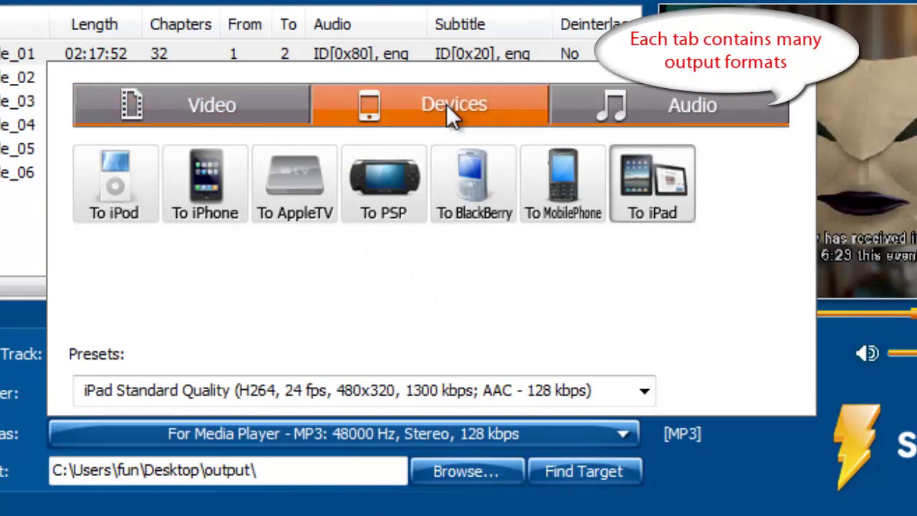
left_click(629, 115)
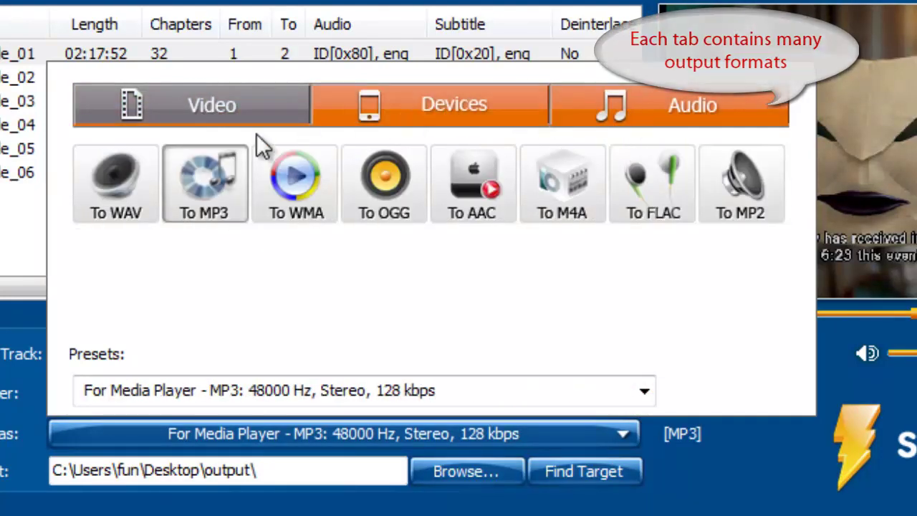
left_click(125, 195)
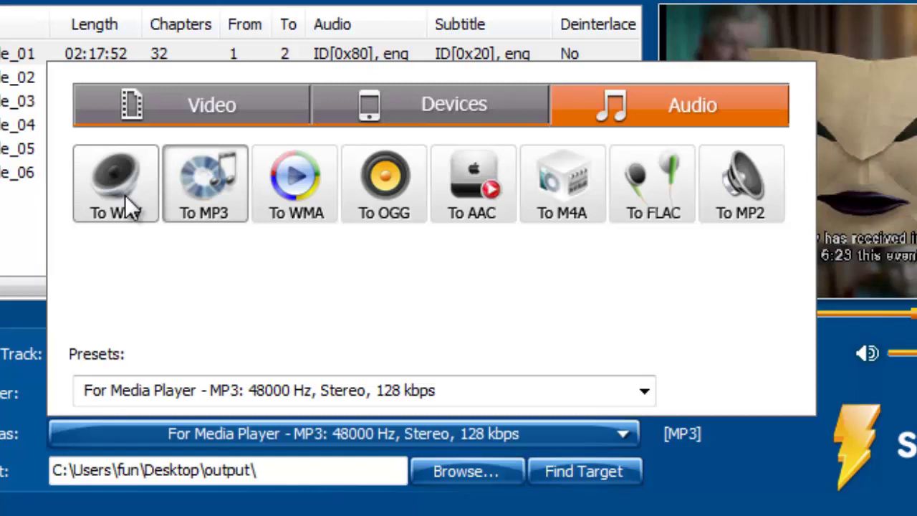
left_click(187, 191)
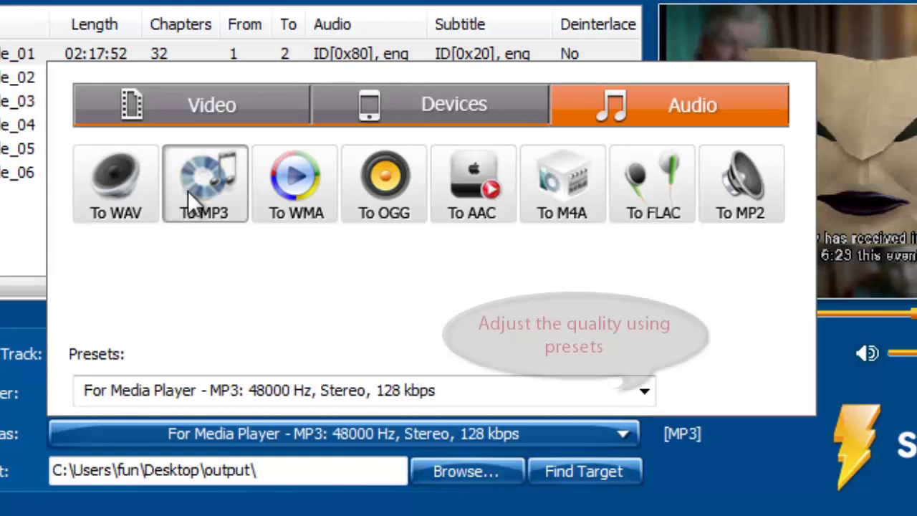
- Use the For Media Player MP3 preset and set the Desktop output folder as destination
left_click(339, 387)
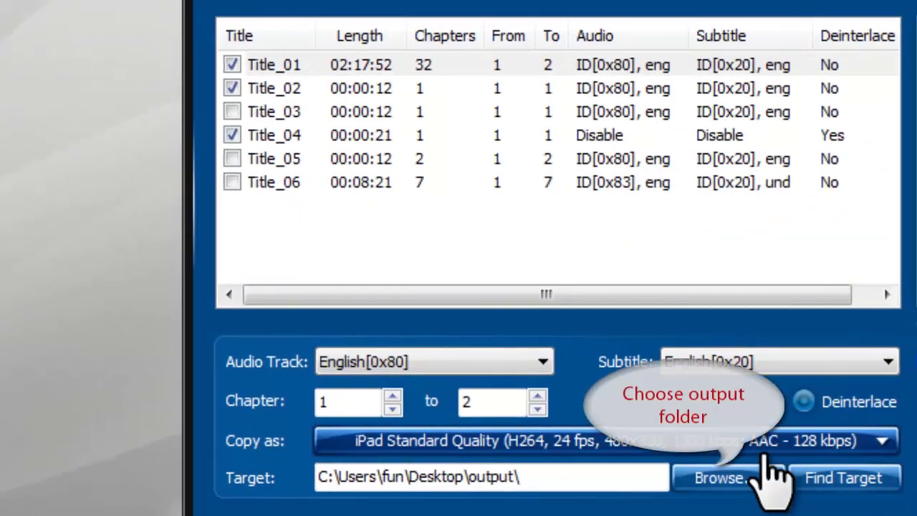
left_click(753, 483)
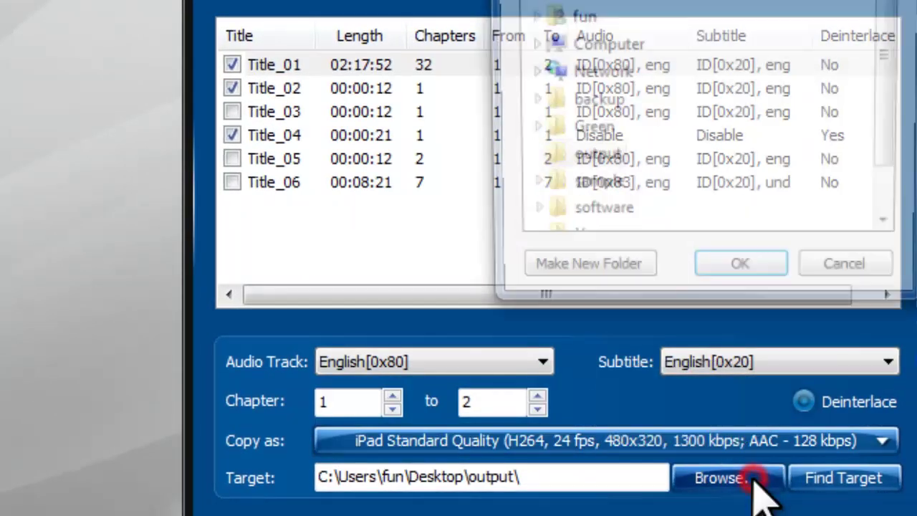
left_click(589, 167)
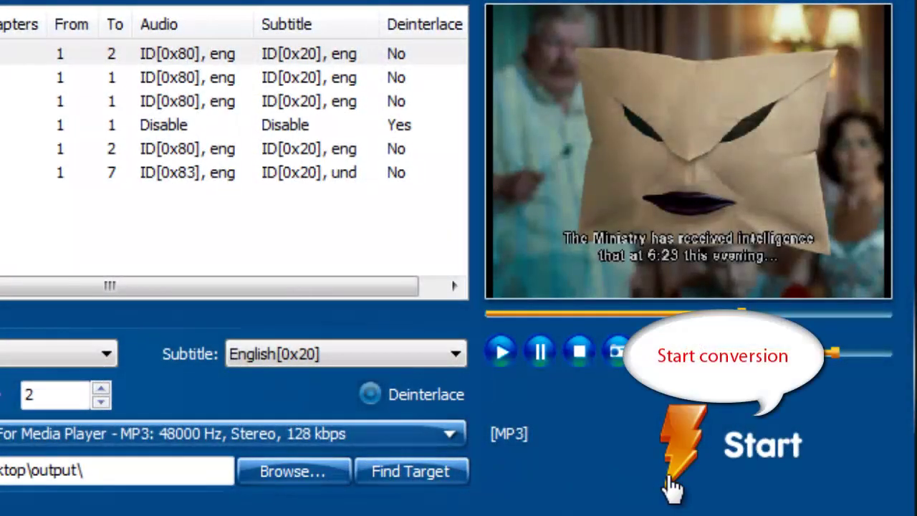
- Rip the checked titles to MP3 and locate HARRY_POTTER_5_ORDER_PHOENIX.mp3 in the output folder
left_click(672, 487)
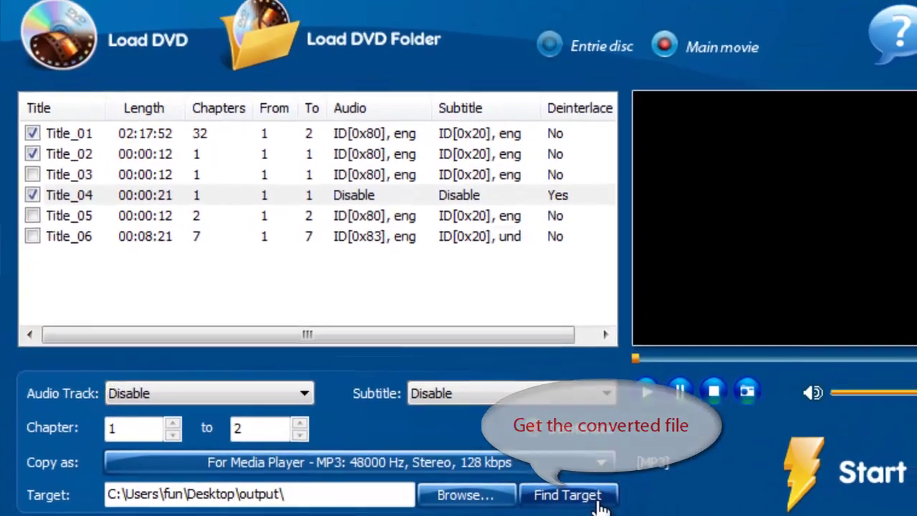
left_click(587, 475)
left_click(467, 177)
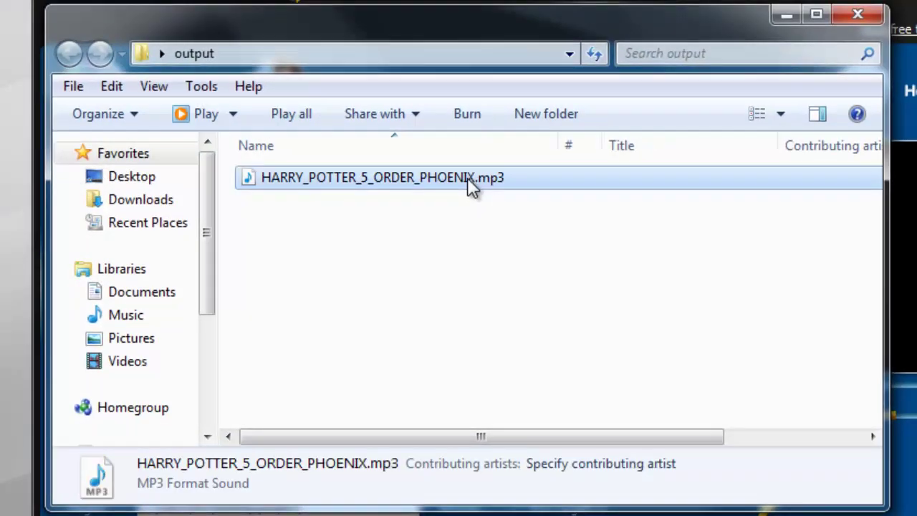